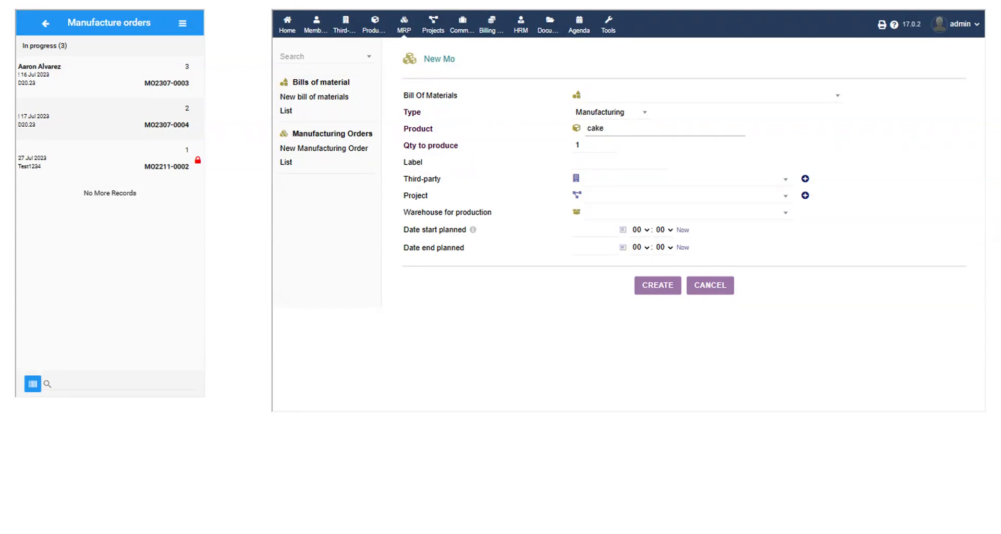
- Create a manufacturing order for product REF95000 - Cake labelled "custom cake", with the first listed customer as third-party and the current time as planned start
click(625, 141)
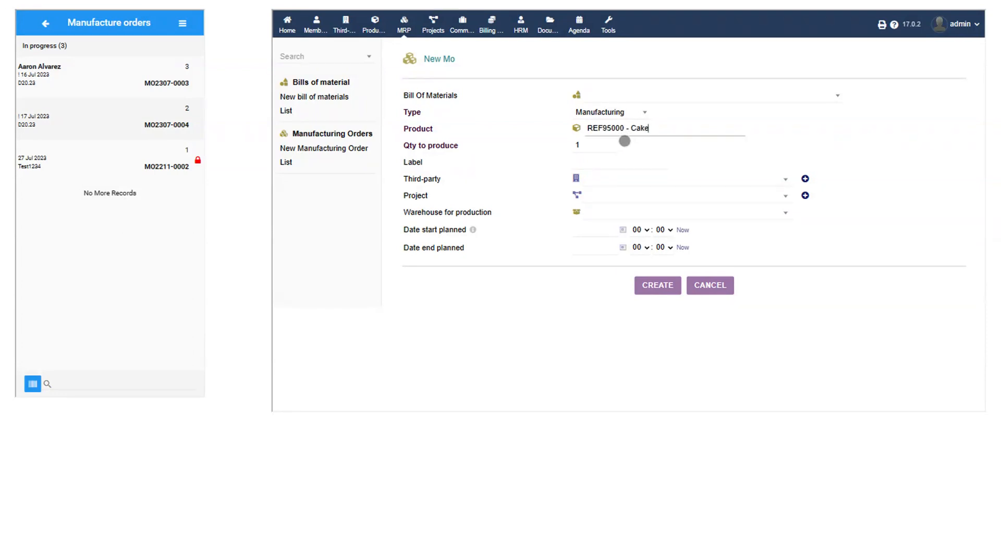
click(598, 165)
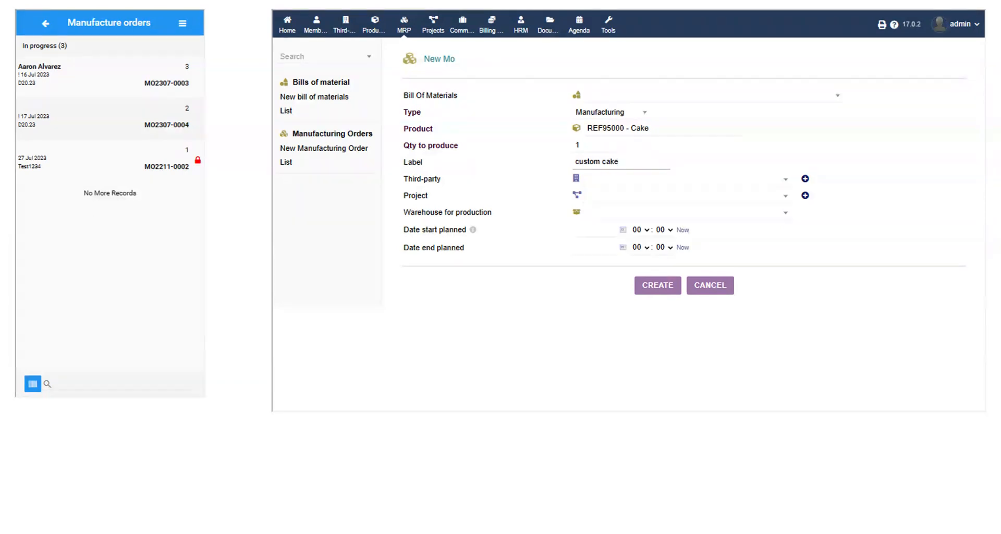
click(599, 179)
click(598, 179)
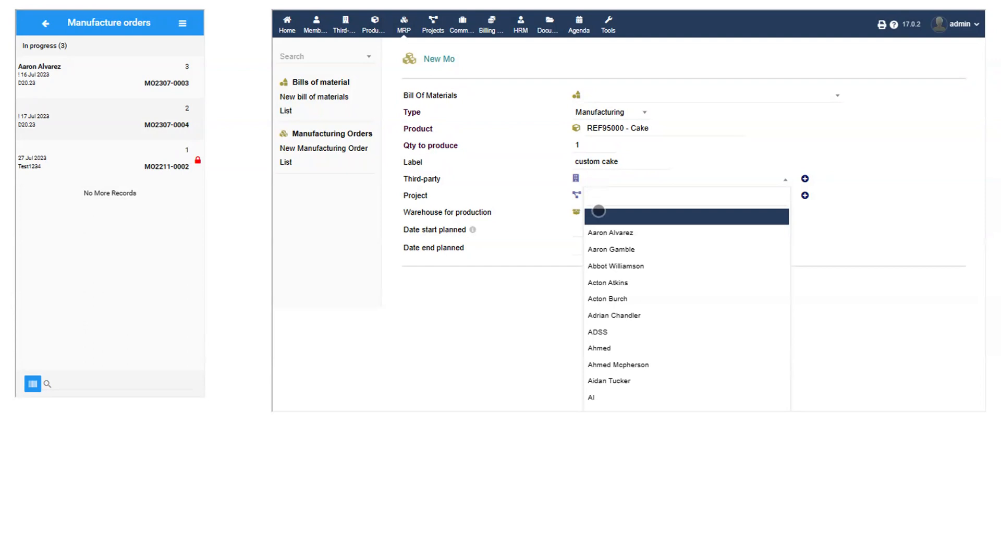
click(599, 235)
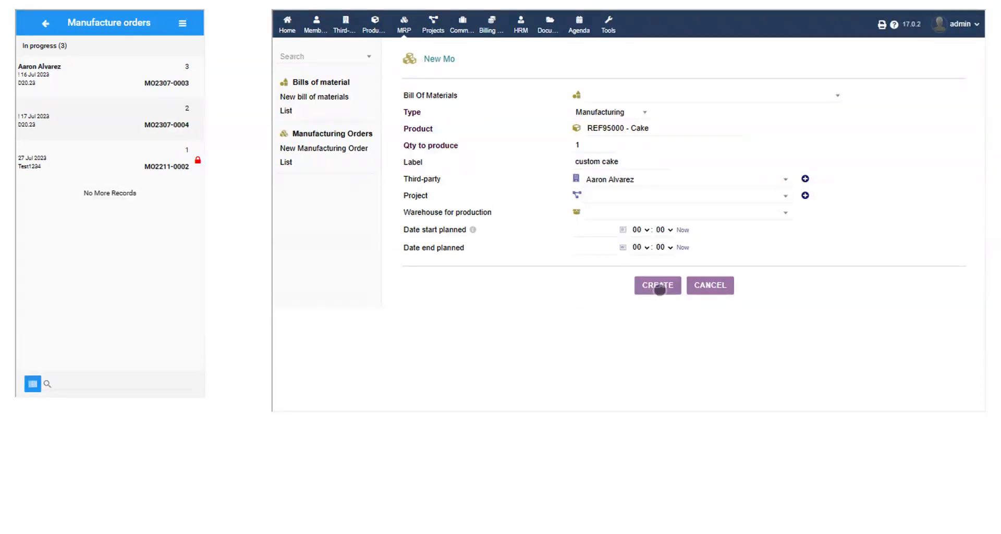
click(683, 230)
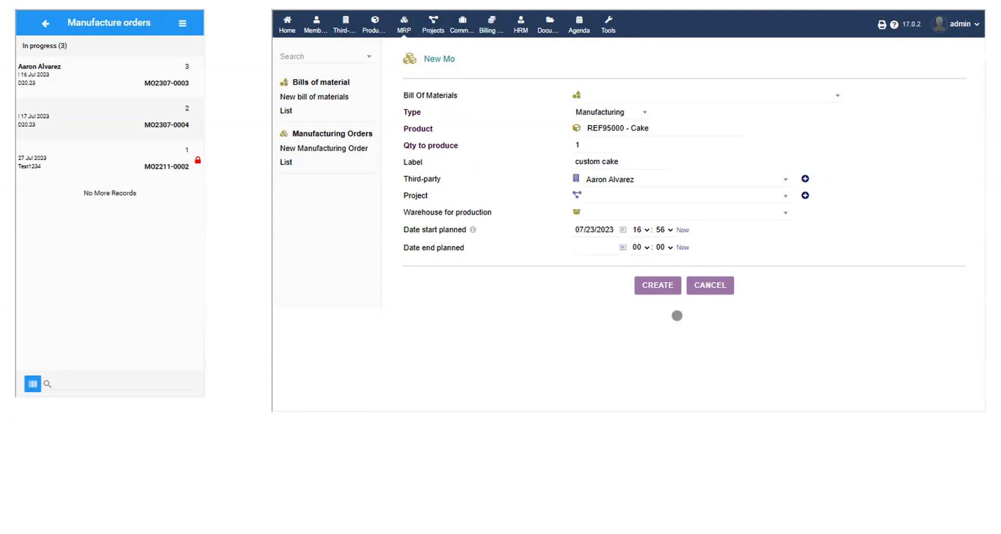
click(662, 285)
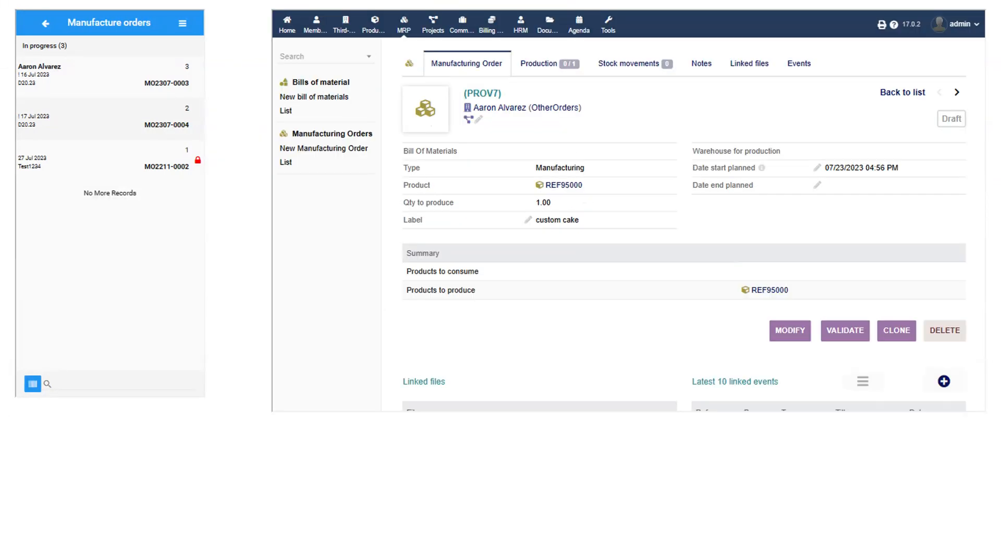
- Validate the new custom cake manufacturing order and refresh the manufacture orders list in the mobile app
click(843, 333)
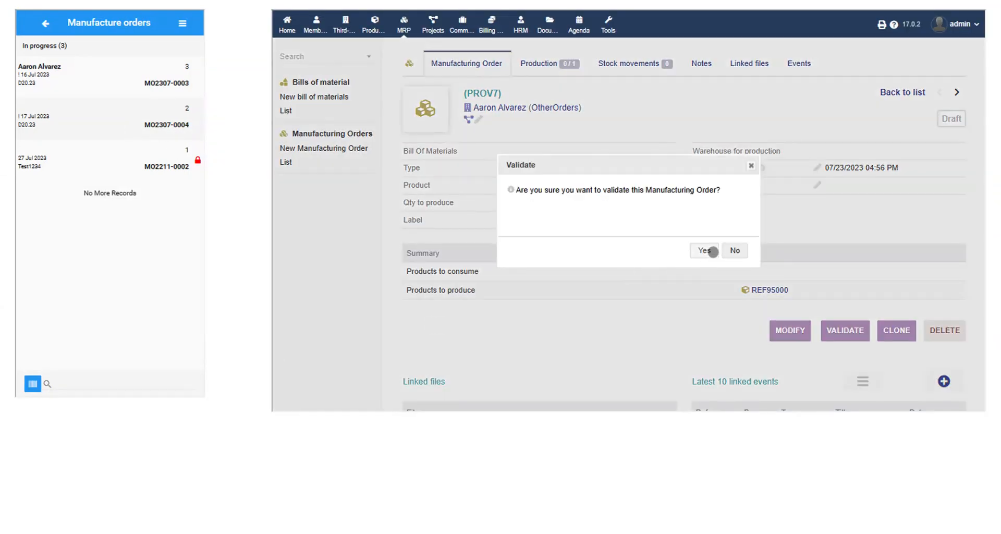
click(710, 251)
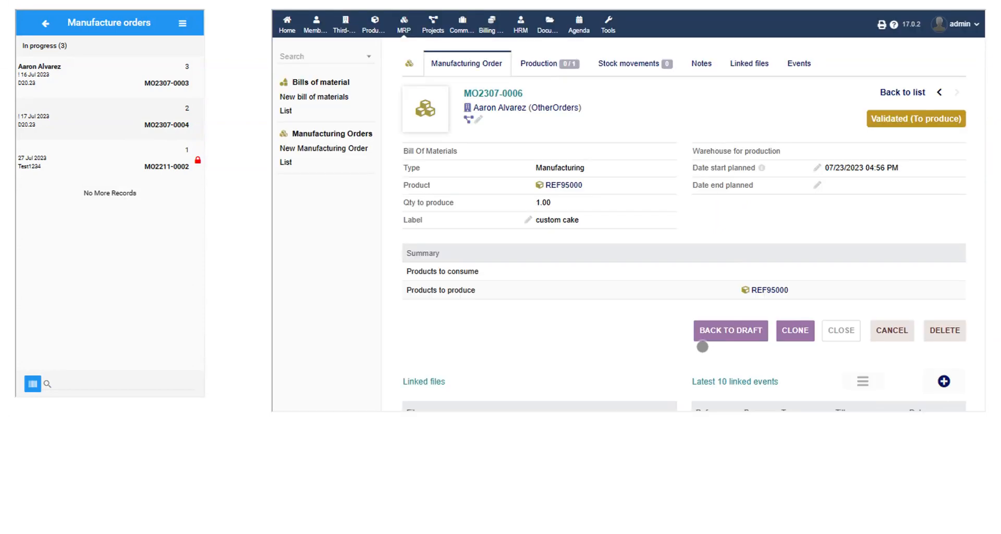
drag(84, 71, 79, 167)
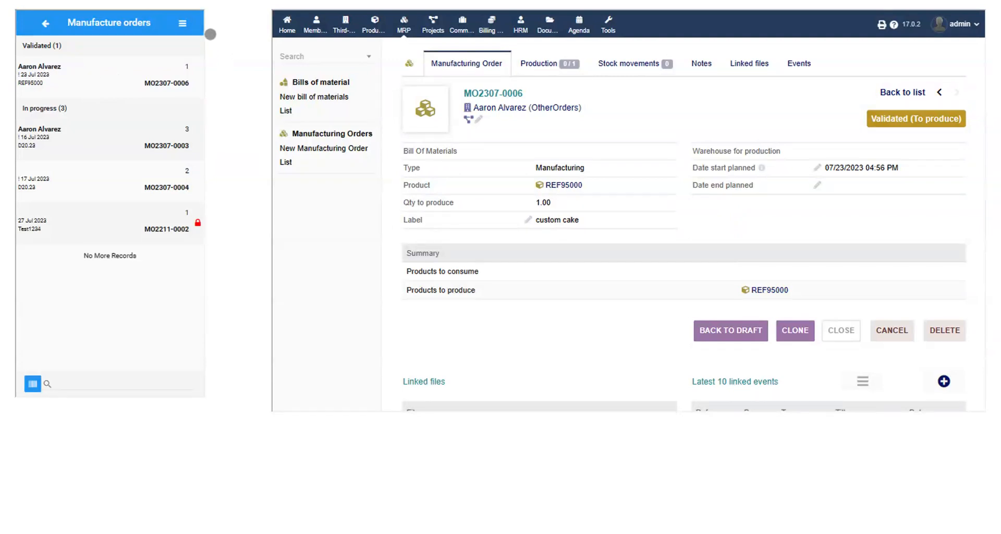
- Enable Add lines mode and Autoscan new product in the mobile manufacturing order settings, and return to the orders list
click(182, 23)
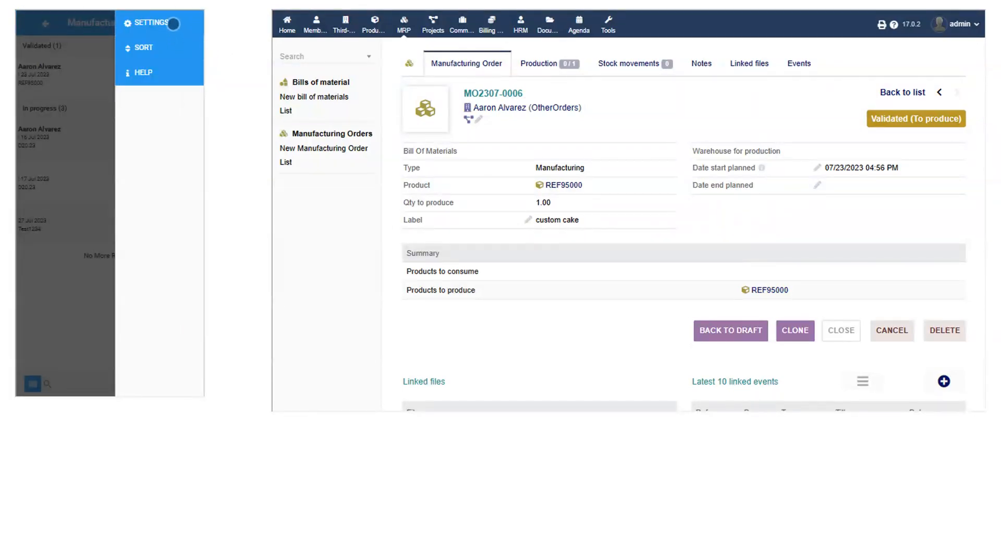
click(174, 24)
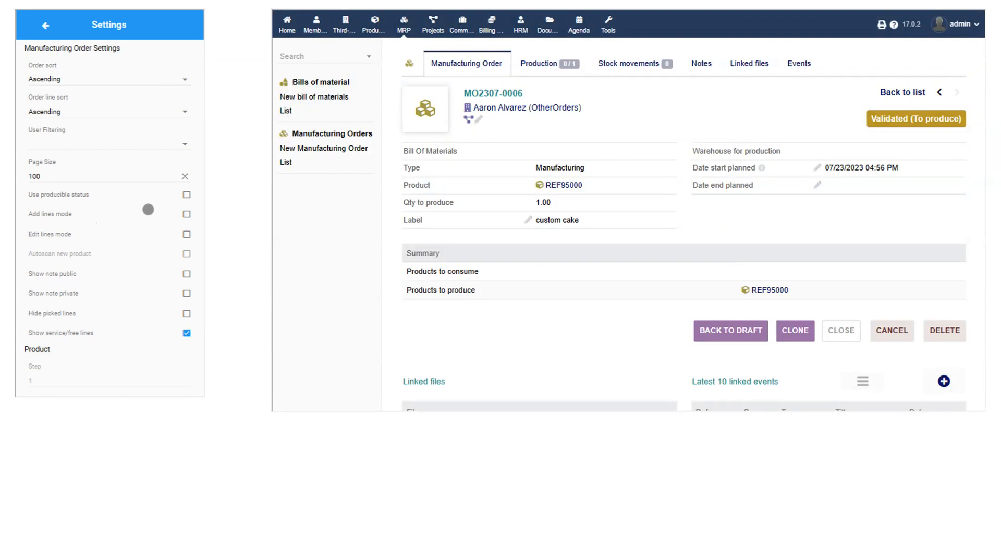
click(186, 214)
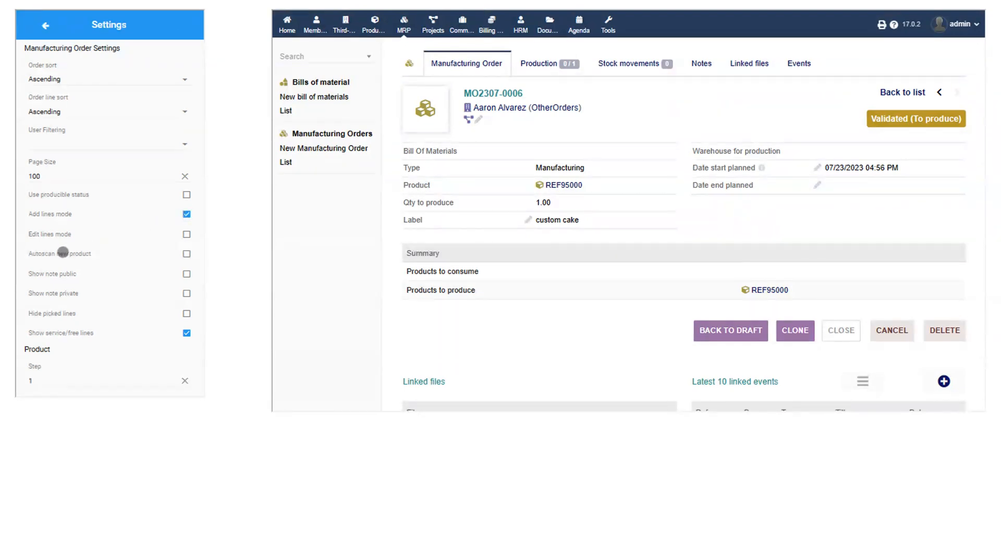
click(184, 253)
click(43, 25)
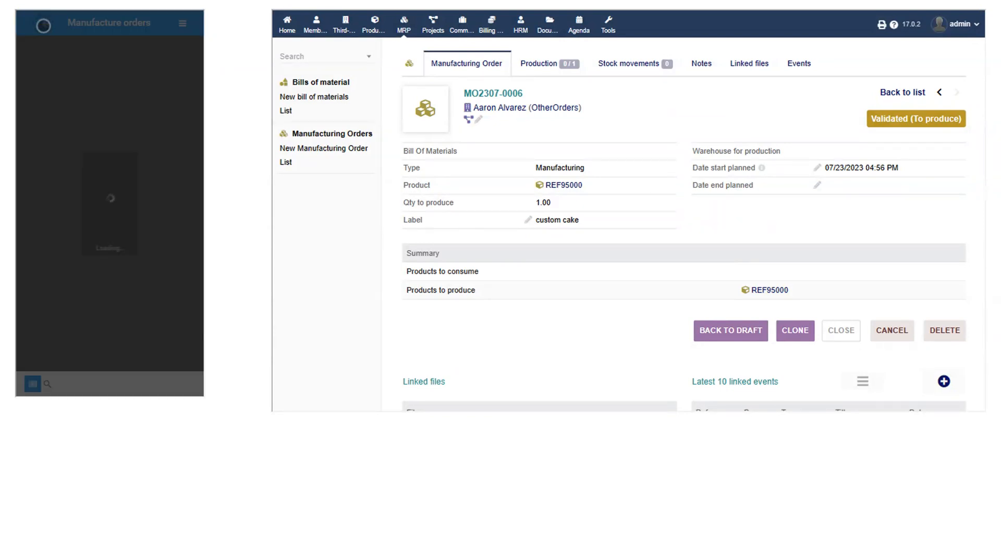
- Open the validated cake order in the mobile app and scan product REF89042 (Eggs / 12 pcs) to add it as a line
click(81, 69)
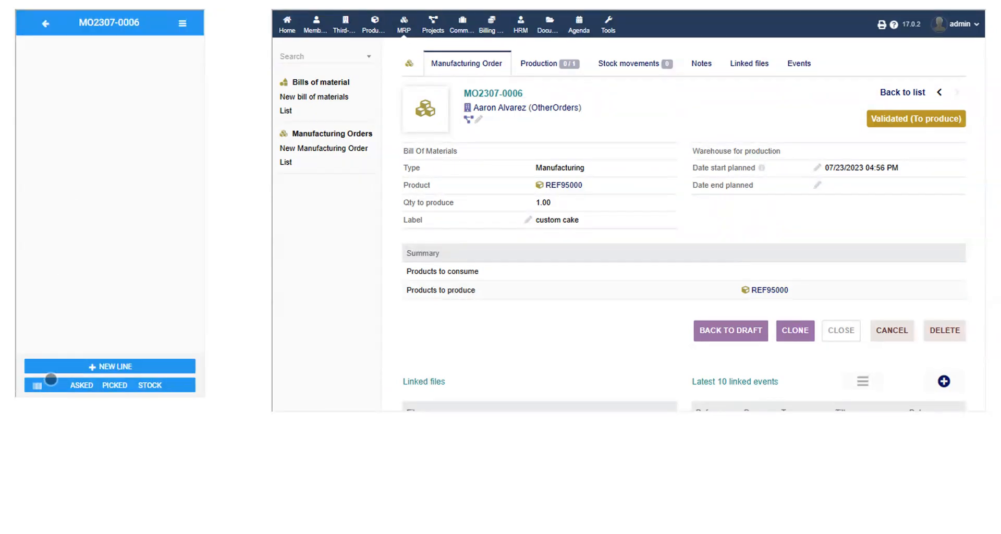
click(38, 385)
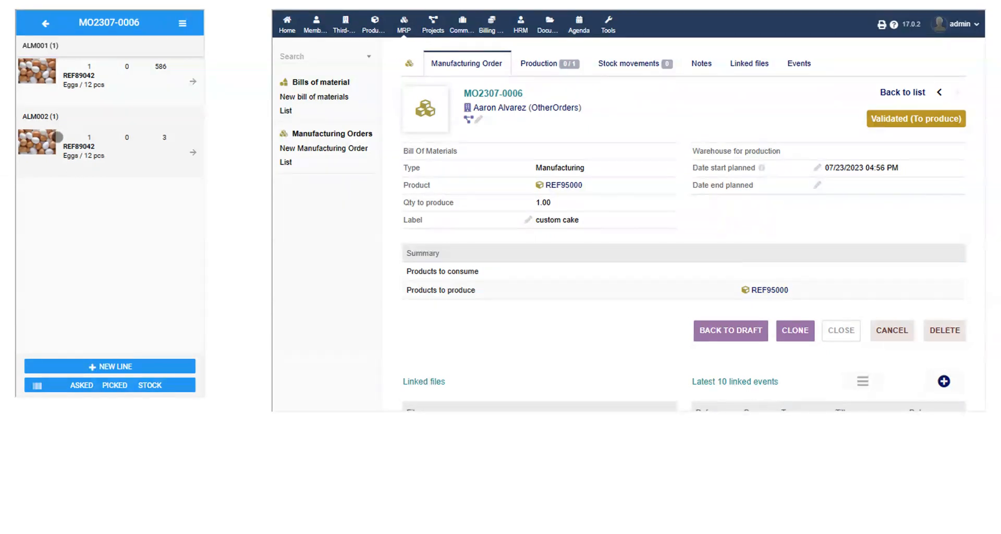
- Add a new line for Flour / kg (REF95001) to the order with a required quantity of 2
click(82, 366)
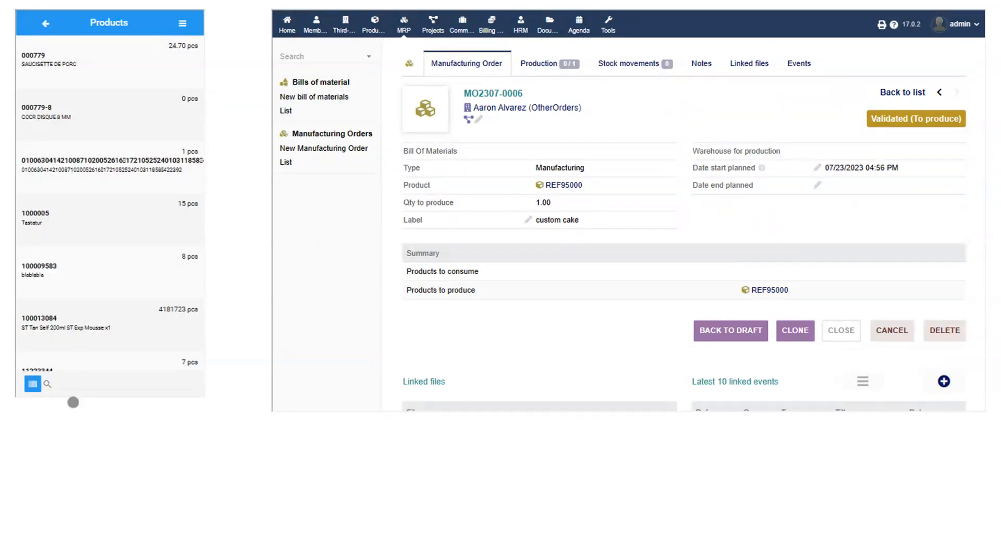
click(77, 384)
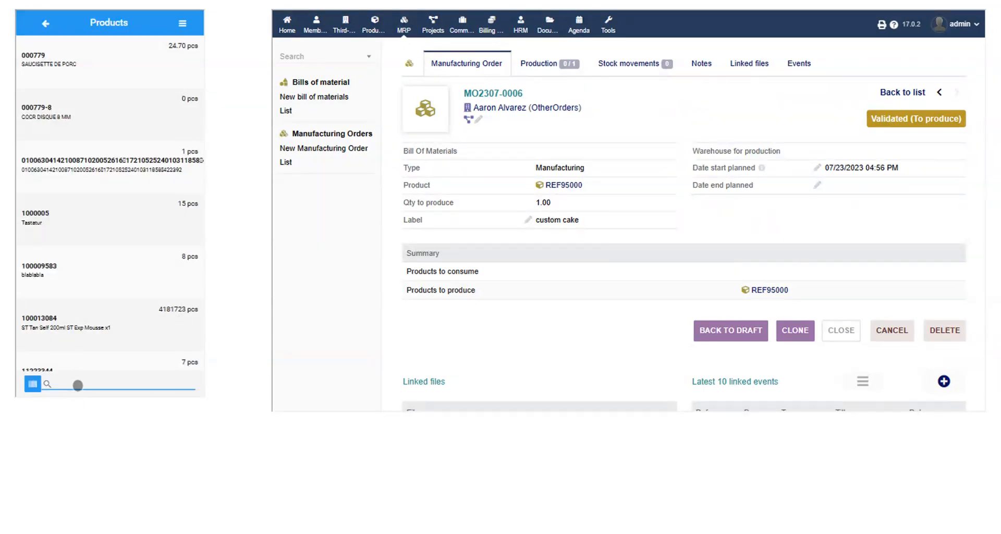
text(flour)
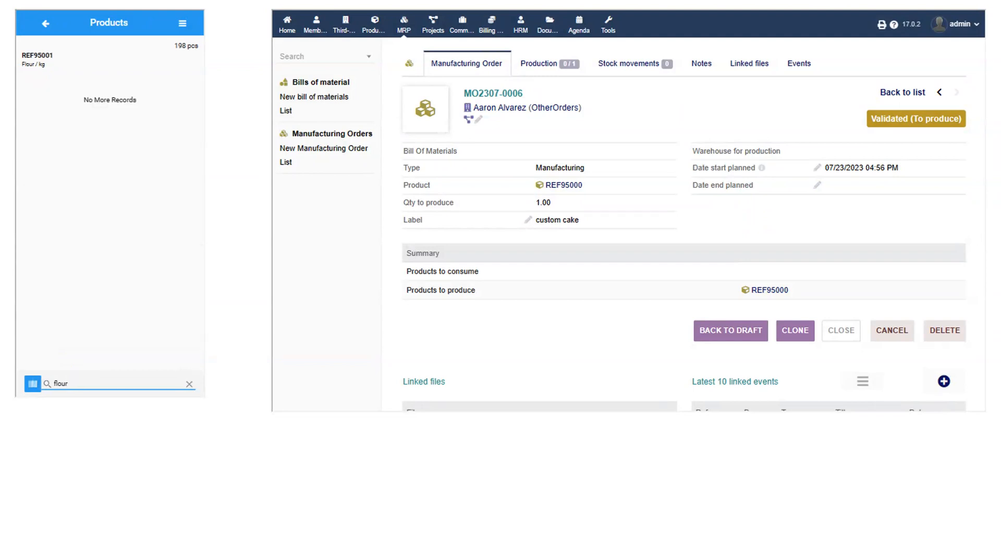
click(93, 60)
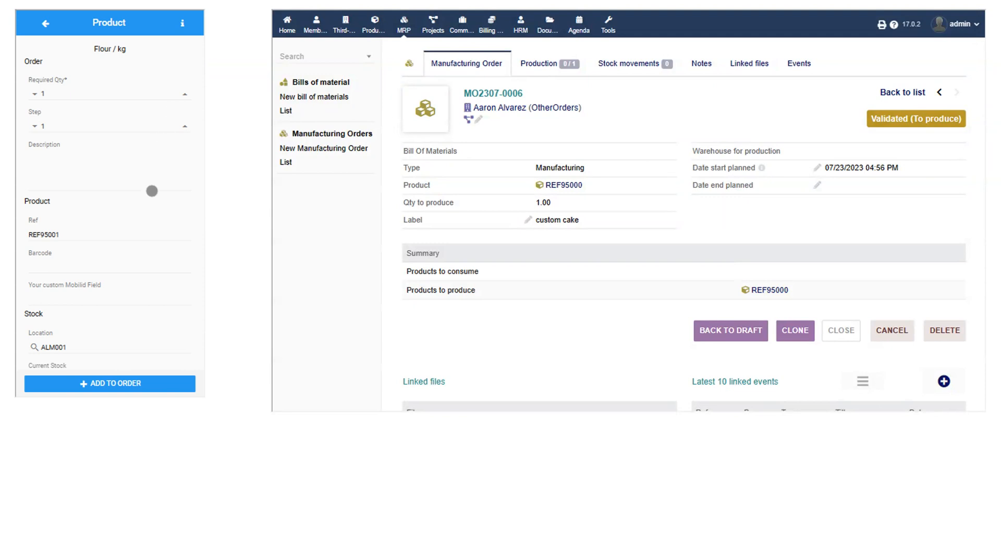
click(187, 96)
click(114, 386)
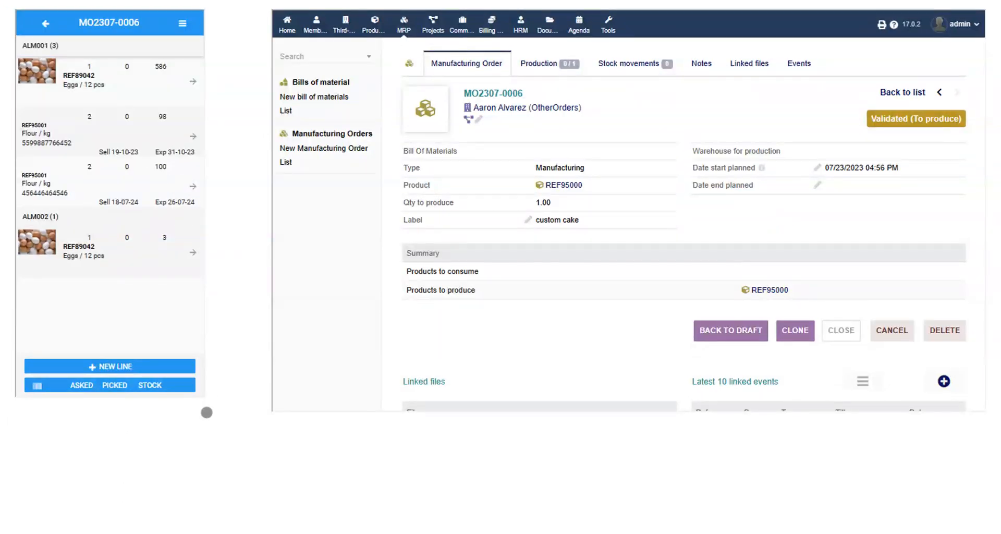
- Add a new line for Sugar / kg (REF95002) to the order with a required quantity of 2
click(109, 370)
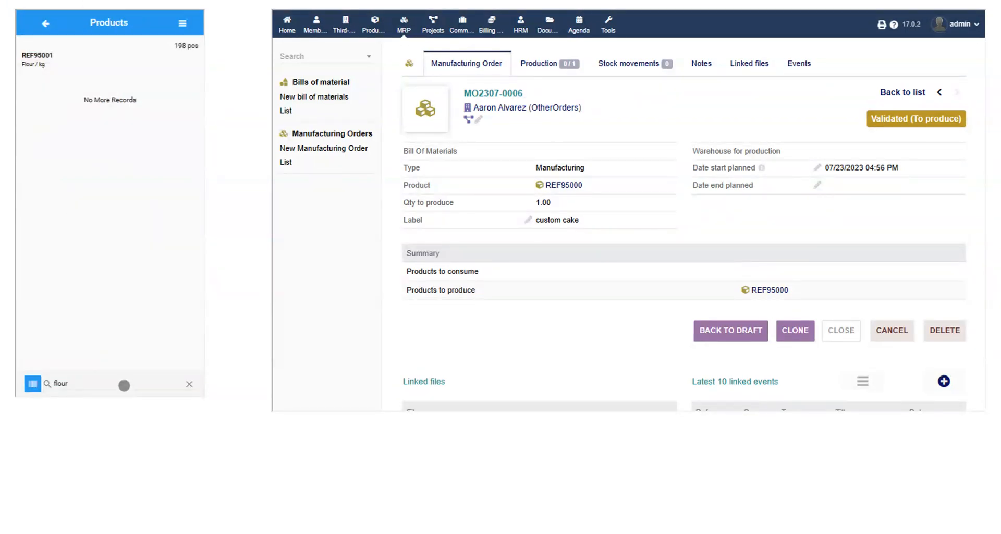
click(123, 382)
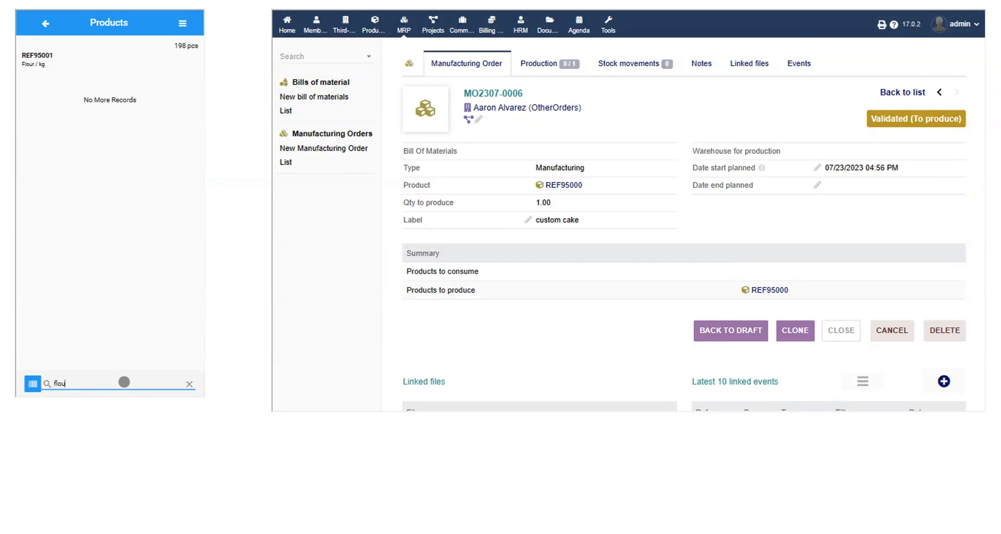
key(BackSpace)
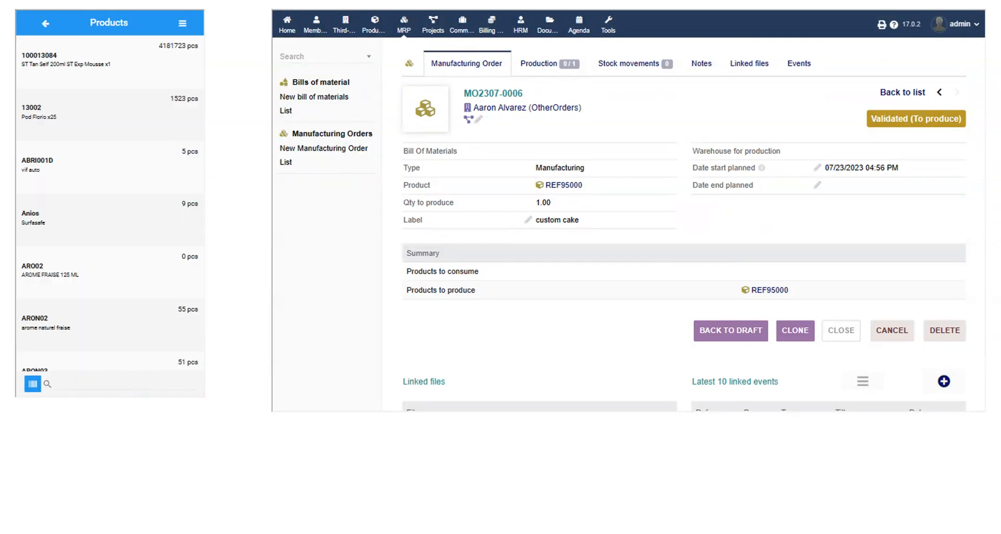
click(124, 382)
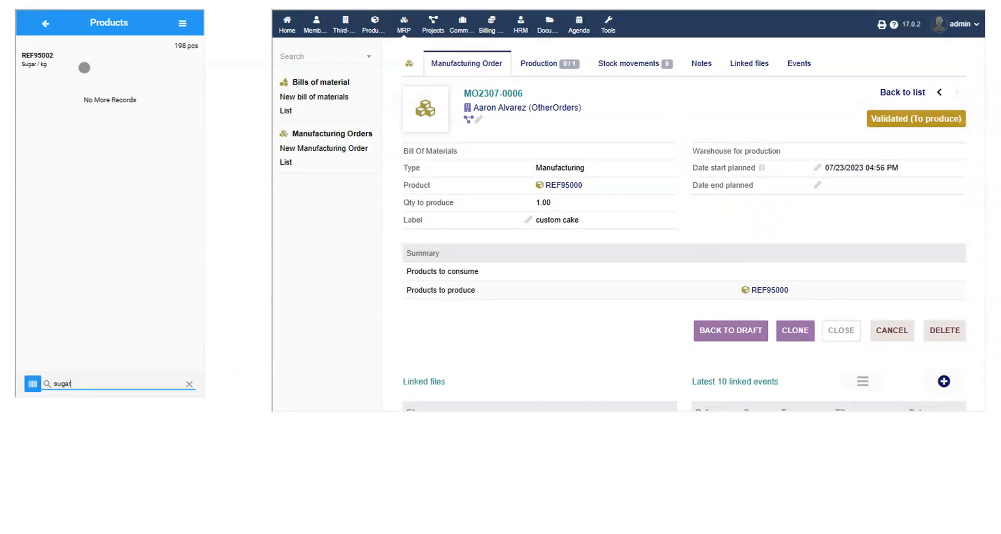
click(84, 70)
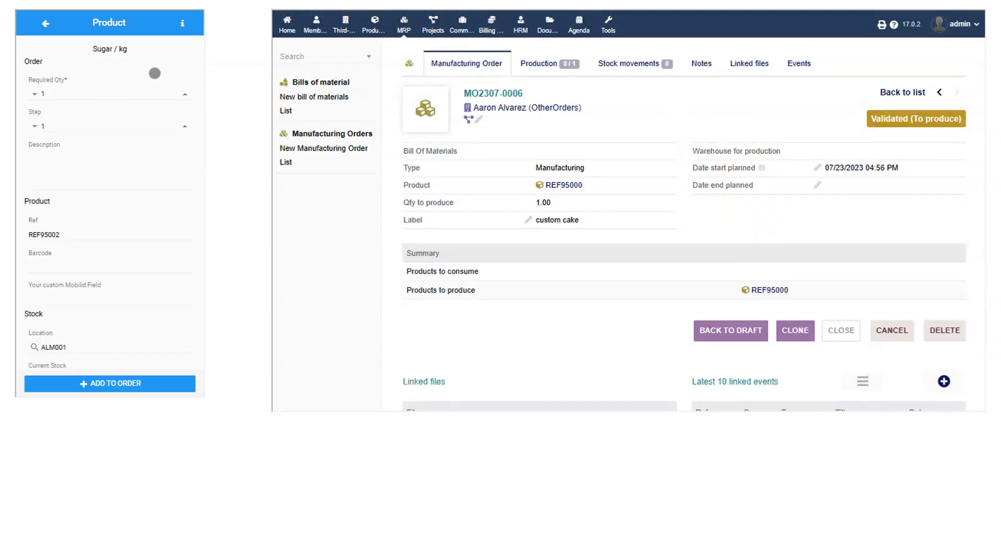
click(91, 383)
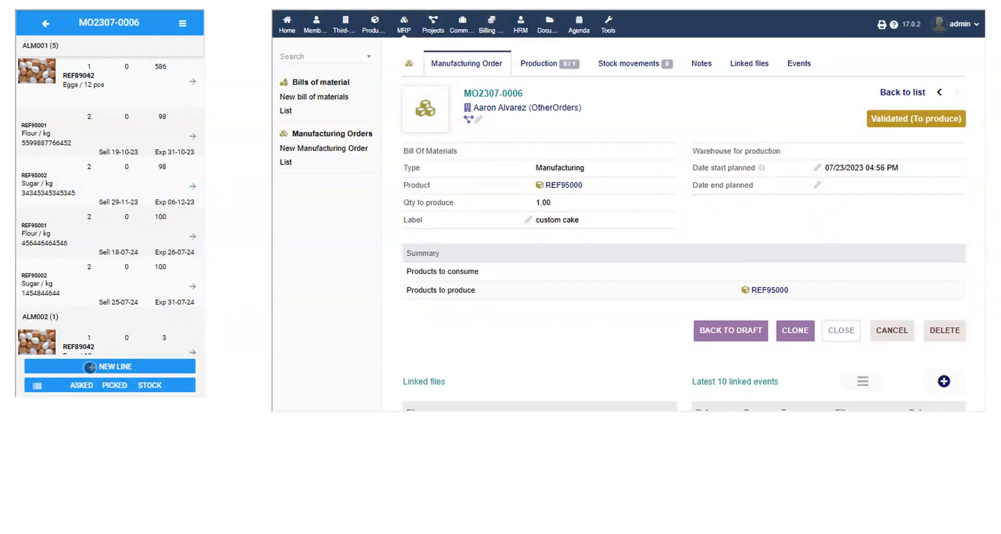
- Search the products for butter and add Dutch cream butter / kg (REF89041) to the order with a required quantity of 2
click(96, 366)
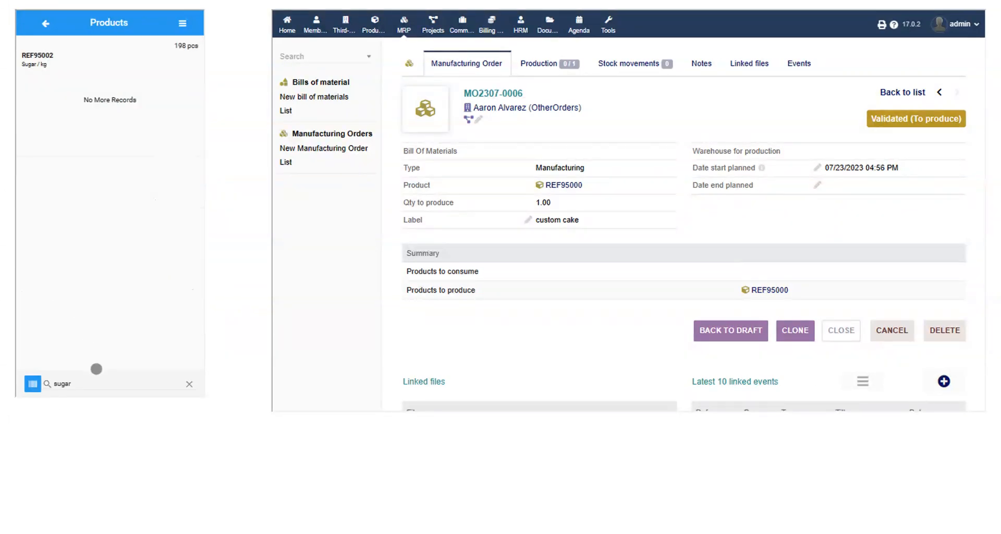
click(107, 383)
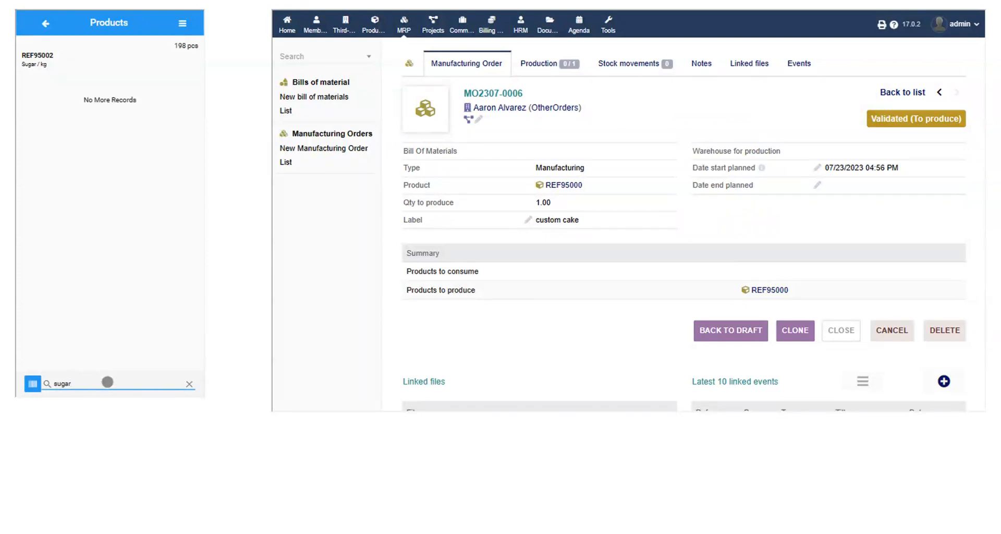
key(Return)
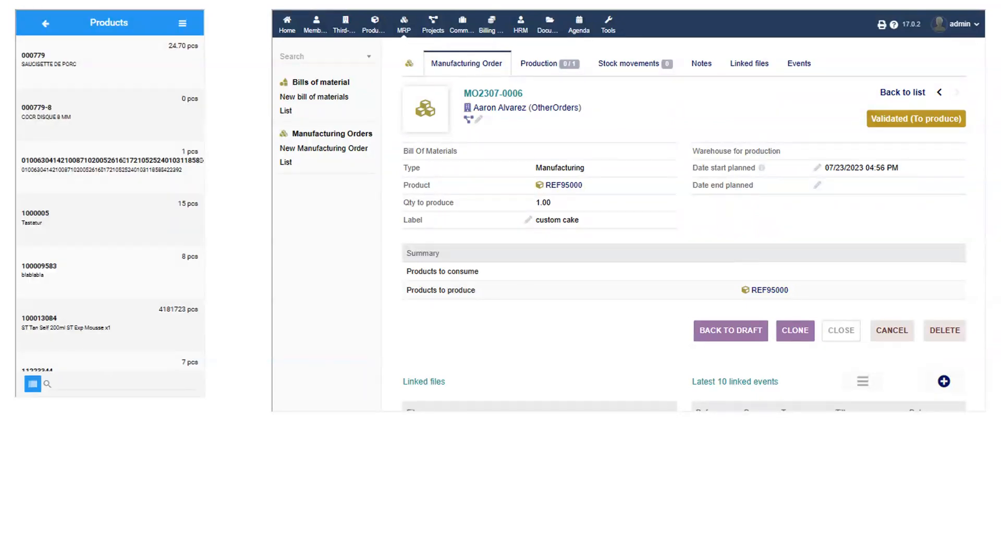
click(107, 382)
text(butter)
key(Return)
click(106, 57)
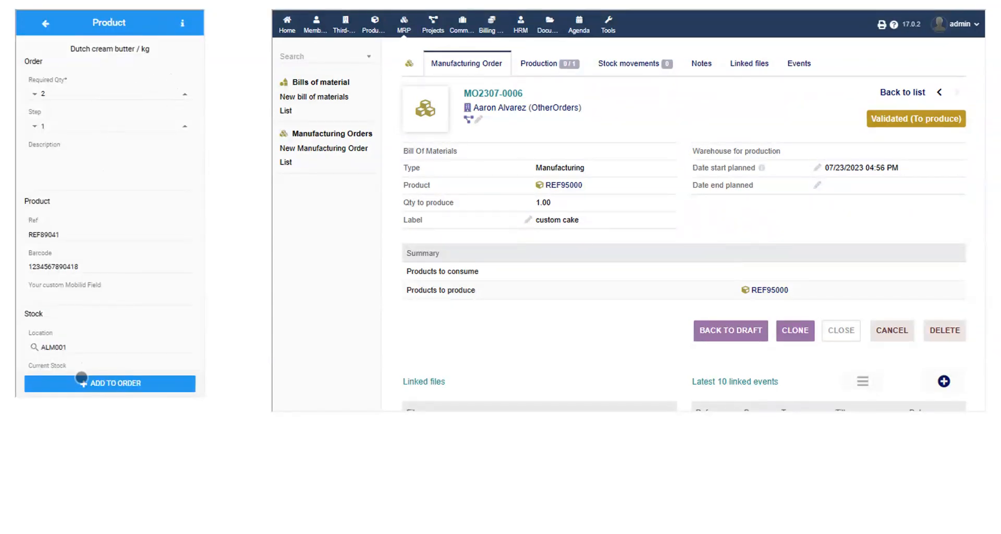
click(81, 383)
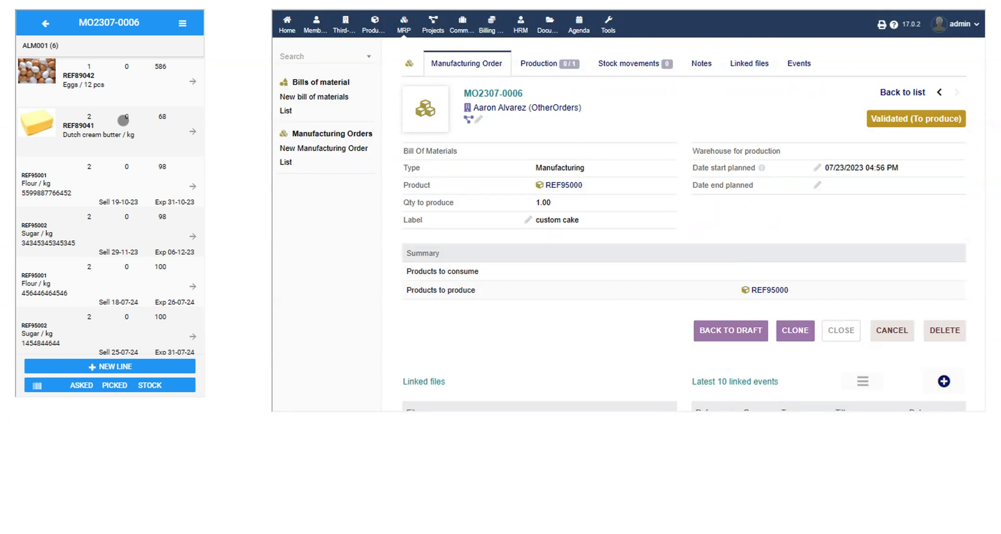
- Look through the order's lines in the mobile app and reload the desktop manufacturing order to check its products to consume
drag(101, 277, 105, 161)
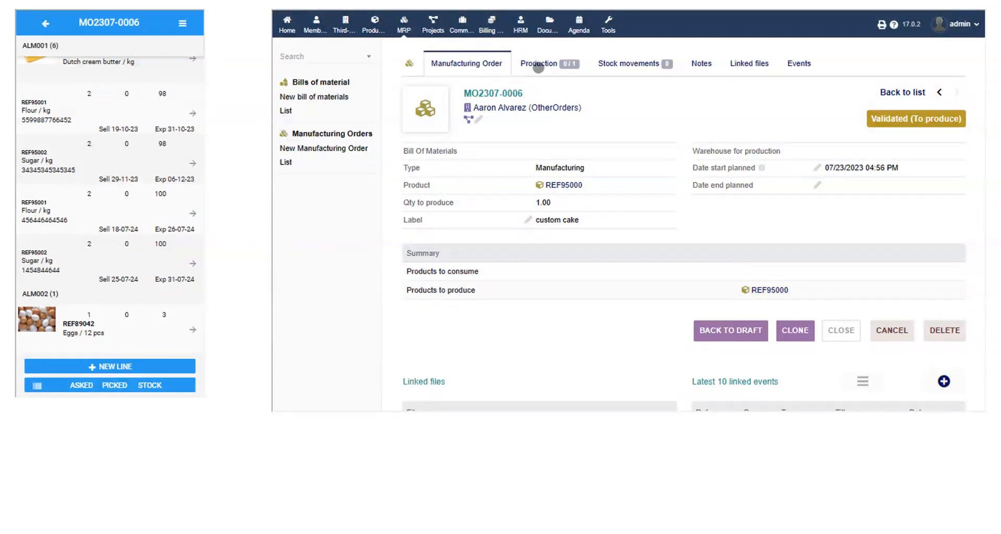
click(467, 64)
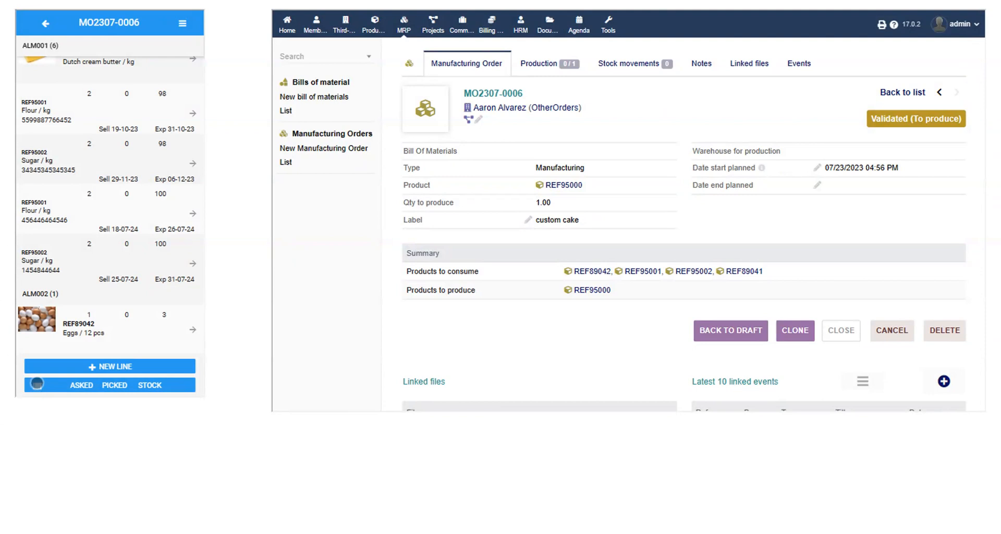
- Scan the Eggs / 12 pcs line at location ALM002 to pick 1 unit
click(37, 384)
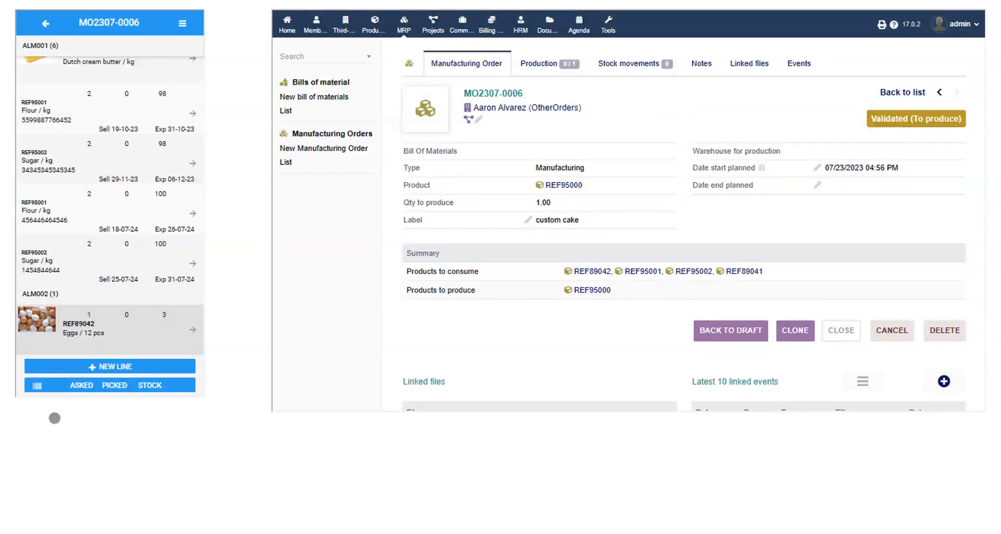
click(36, 385)
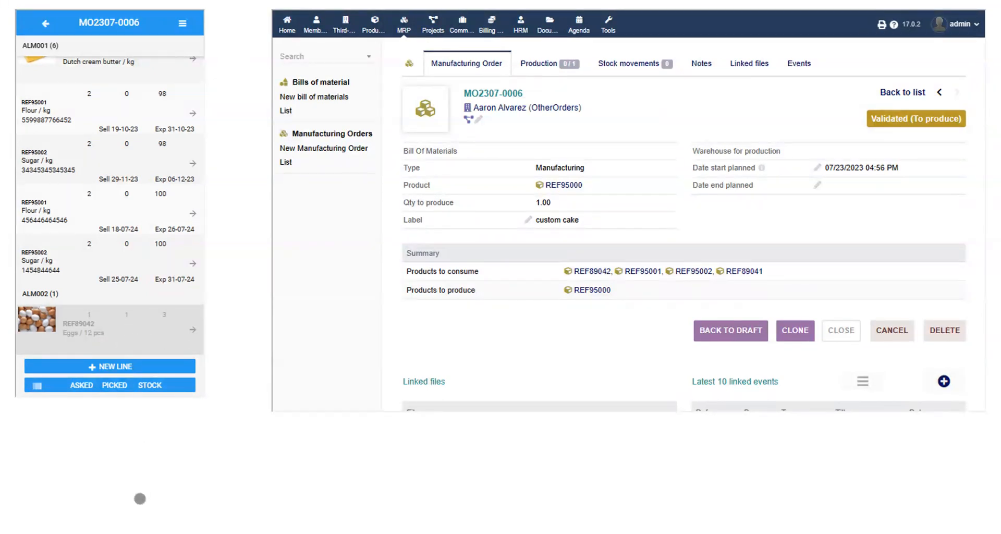
- Pick 2 units of the Dutch cream butter / kg line (REF89041) at location ALM001
scroll(110, 243, up, 3)
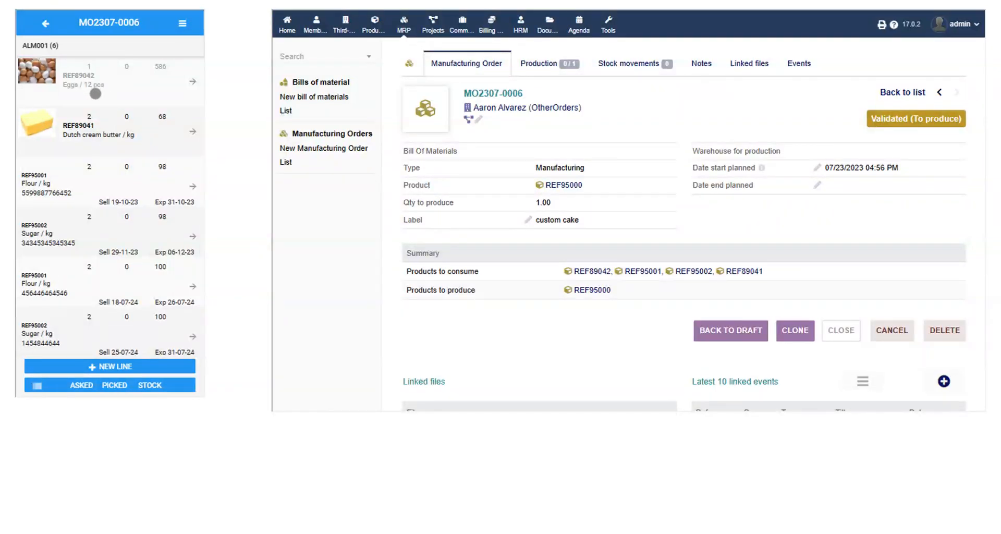
click(86, 125)
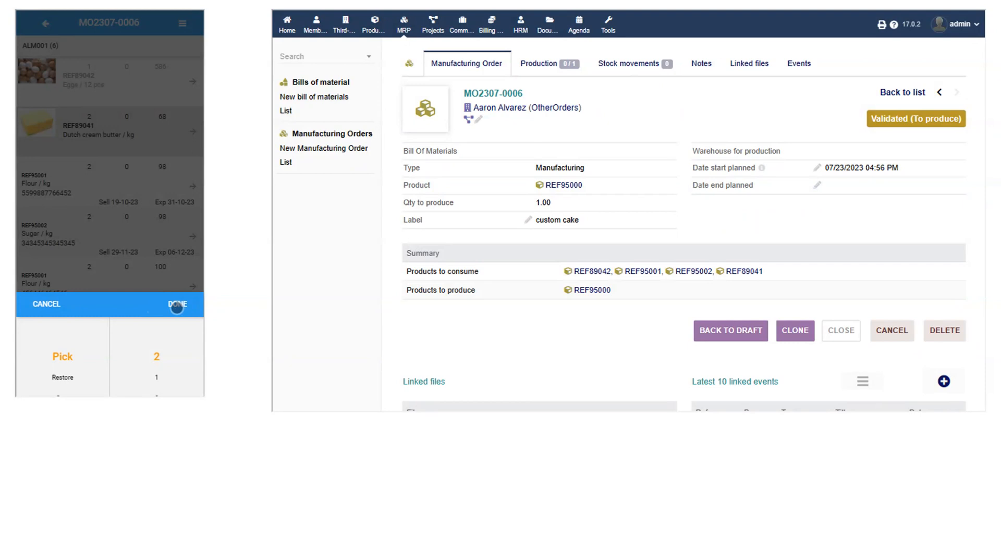
click(176, 305)
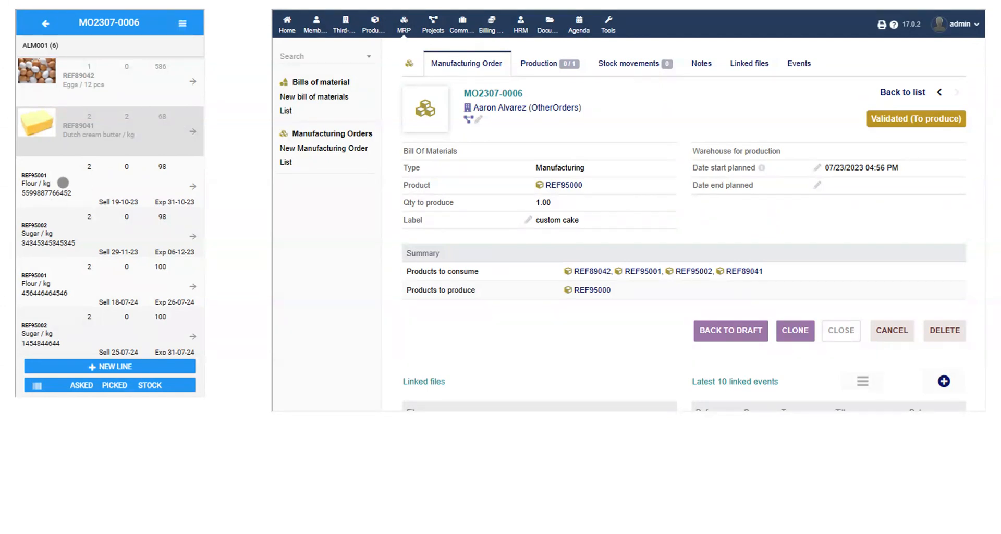
- Pick 2 units each of the Flour / kg lot expiring 31-10-23 and the Sugar / kg lot expiring 06-12-23 at ALM001
click(65, 179)
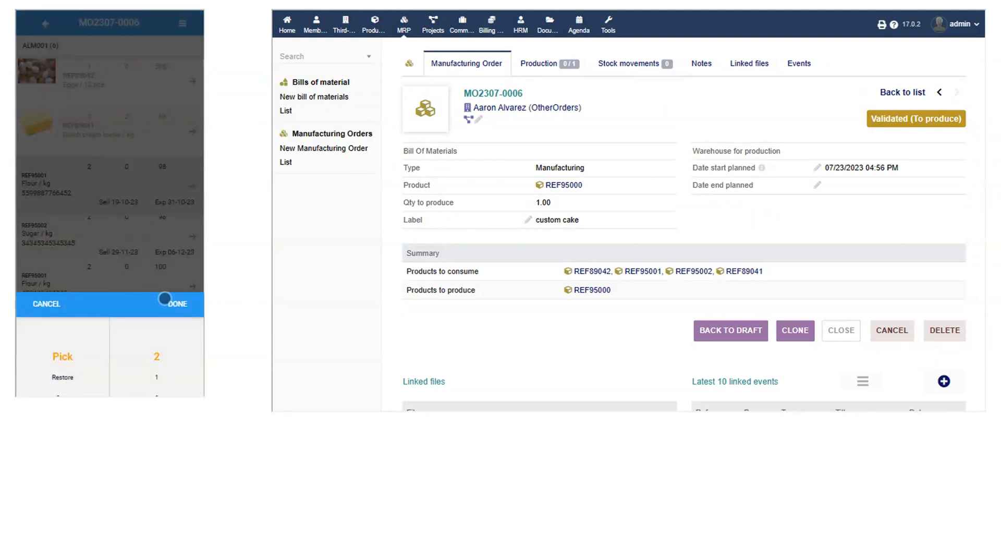
click(181, 307)
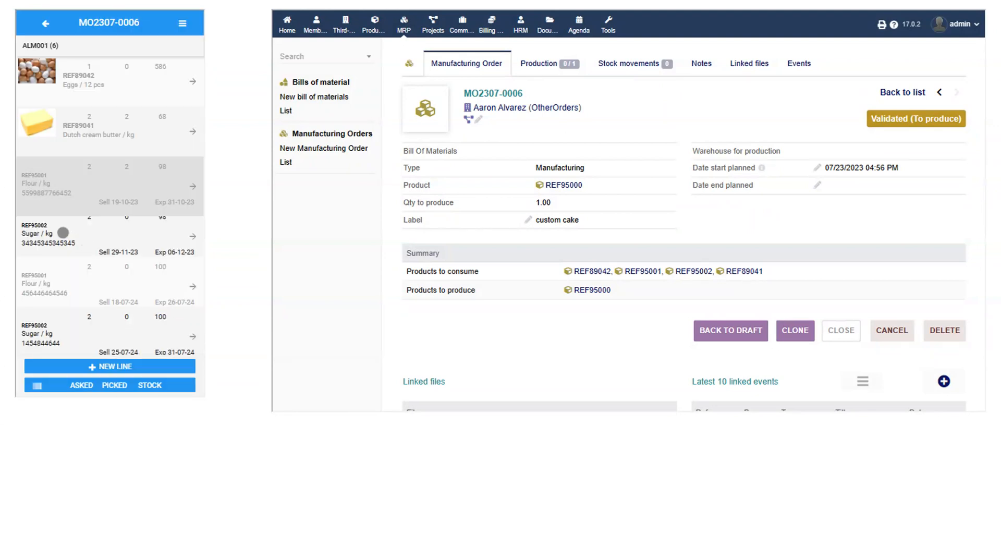
click(63, 232)
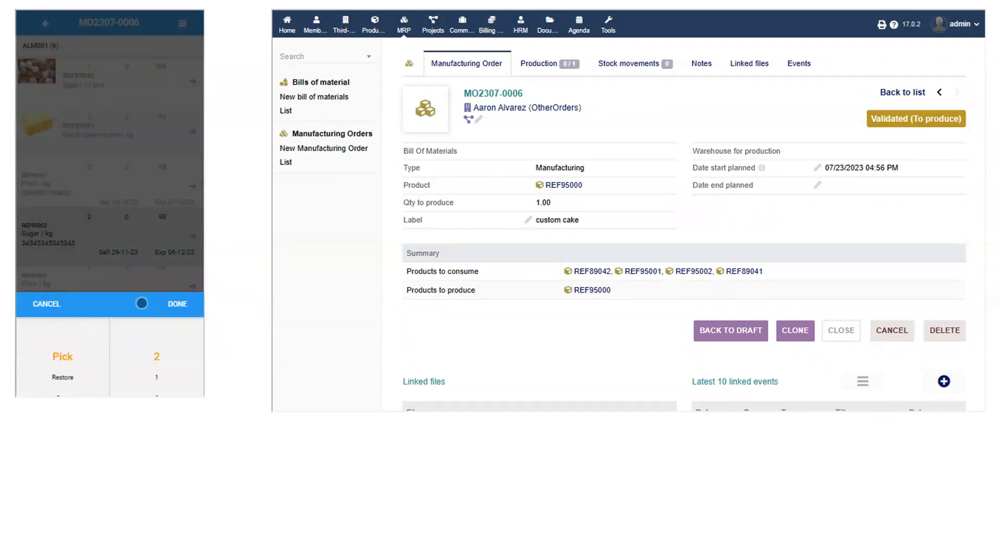
click(181, 309)
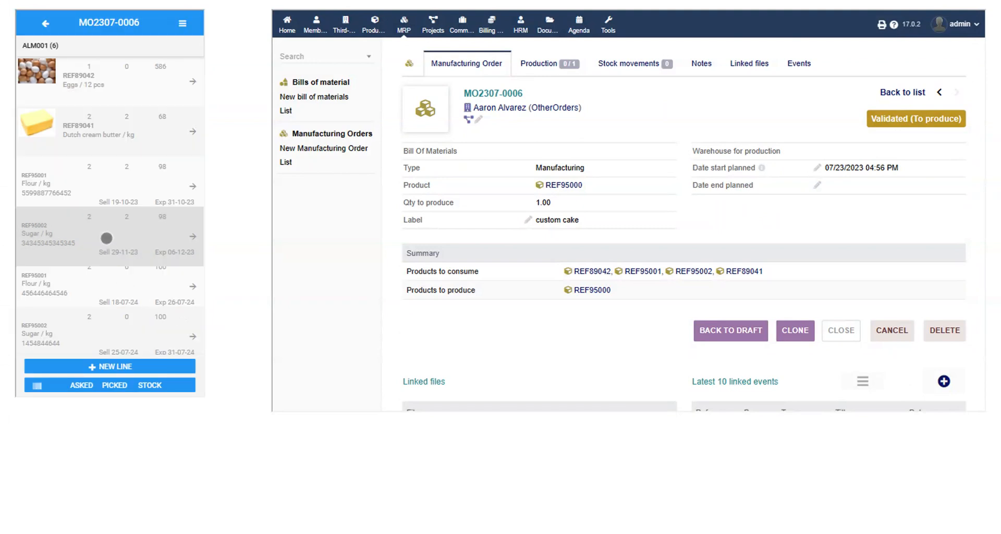
- Leave the picked lines in the mobile app and confirm the custom cake manufacture order
scroll(106, 237, down, 3)
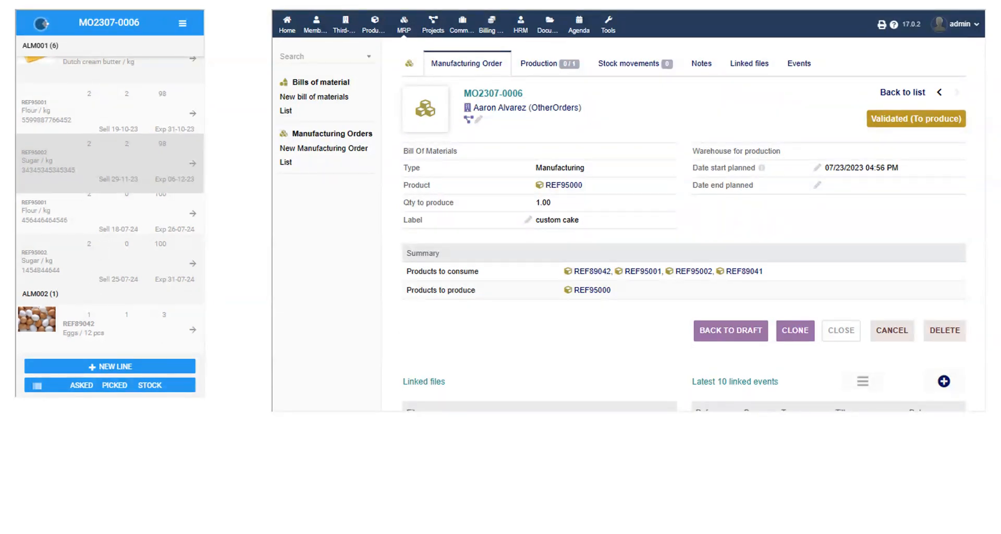
click(45, 23)
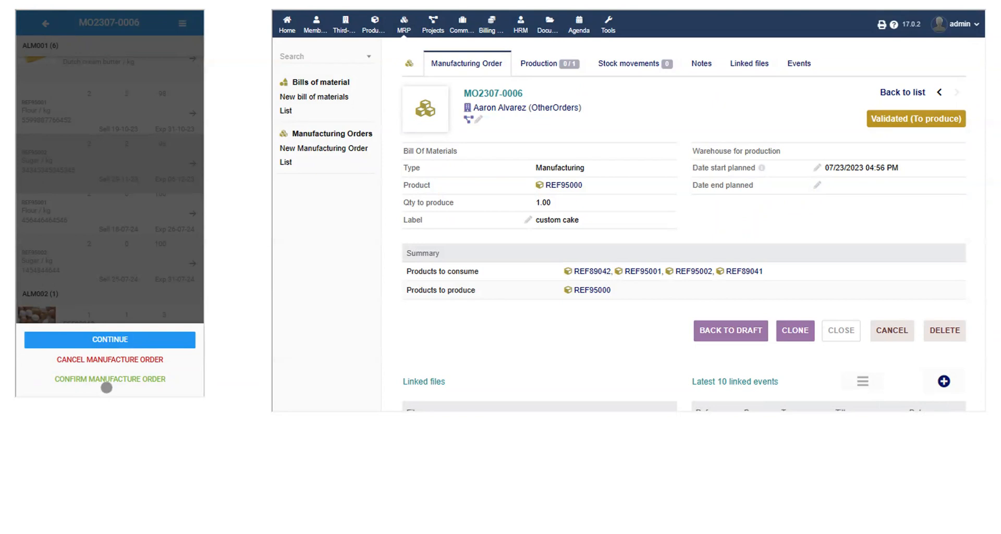
click(105, 380)
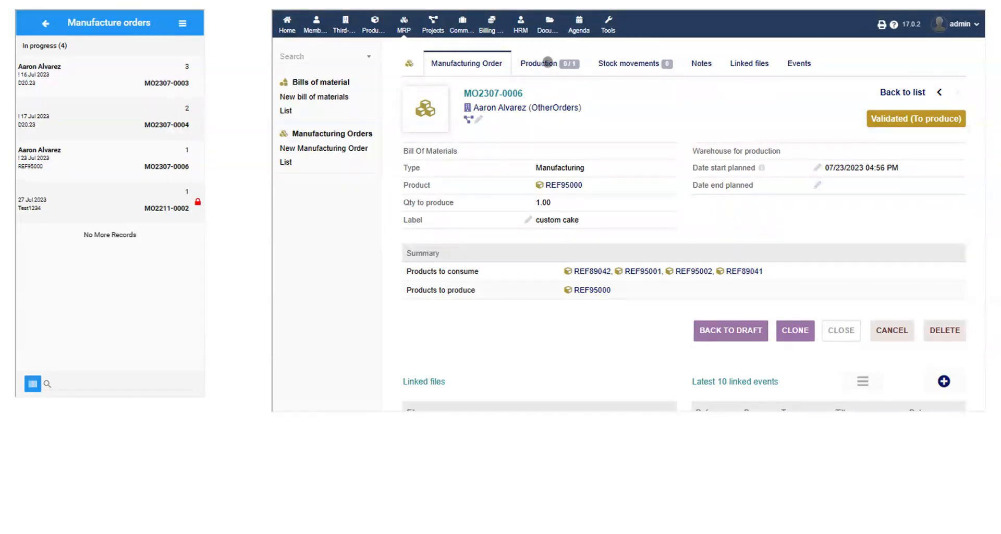
- Examine the desktop order's production details, including the consumed ingredients and the warehouse and lot used for Flour / kg (REF95001)
click(539, 65)
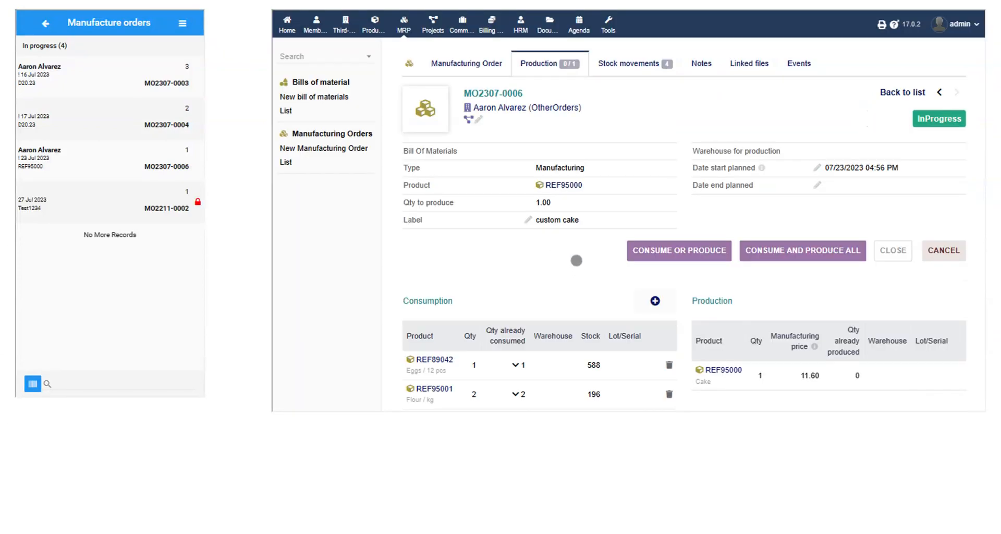
scroll(577, 260, down, 2)
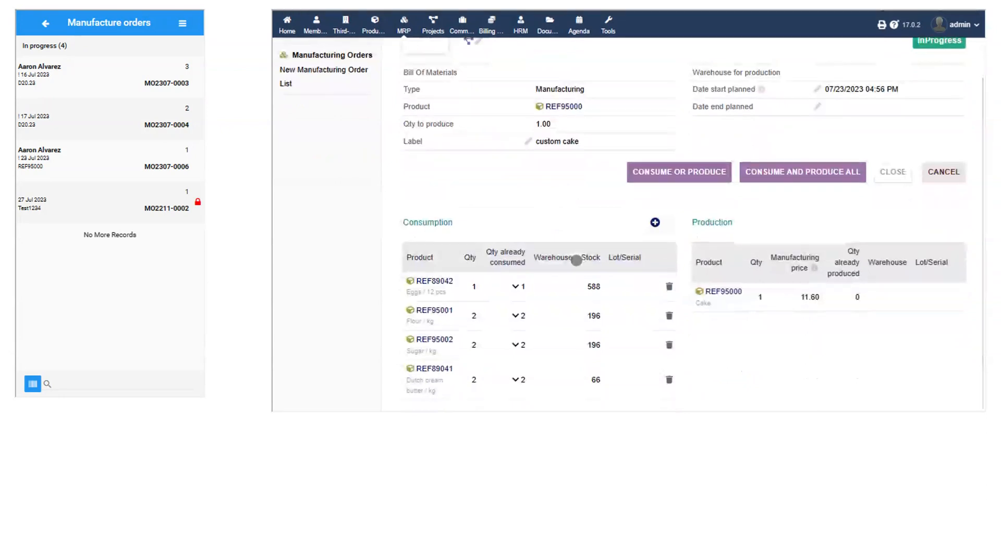
click(514, 317)
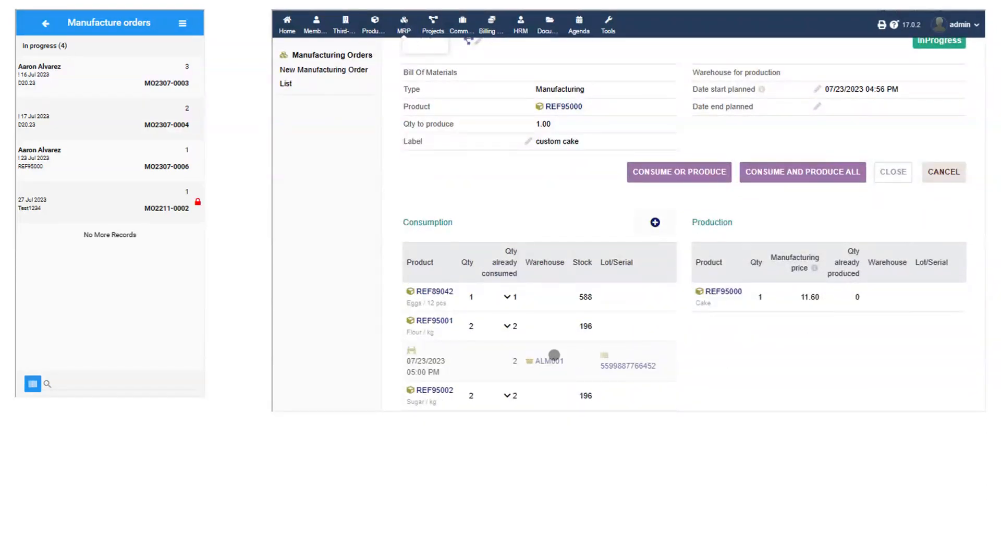
scroll(555, 354, down, 1)
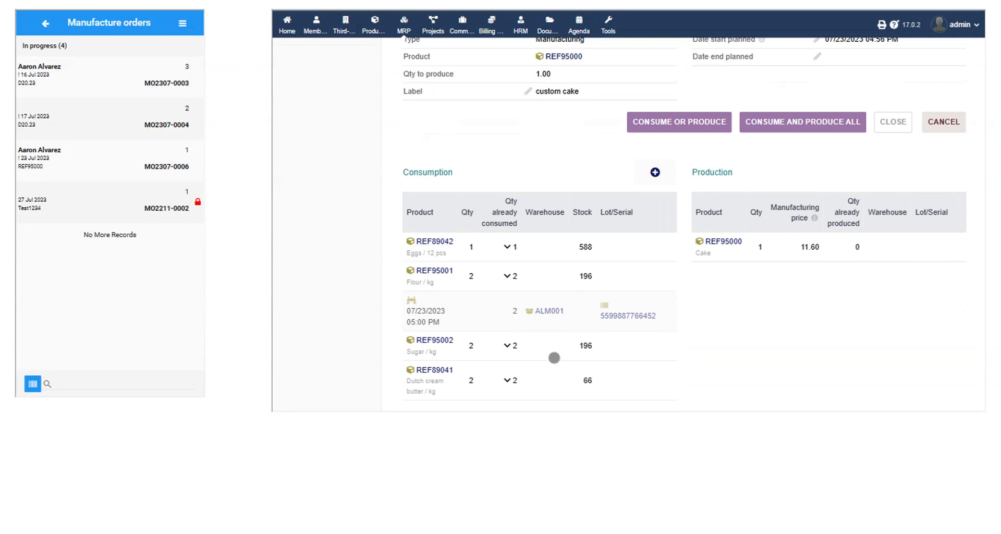